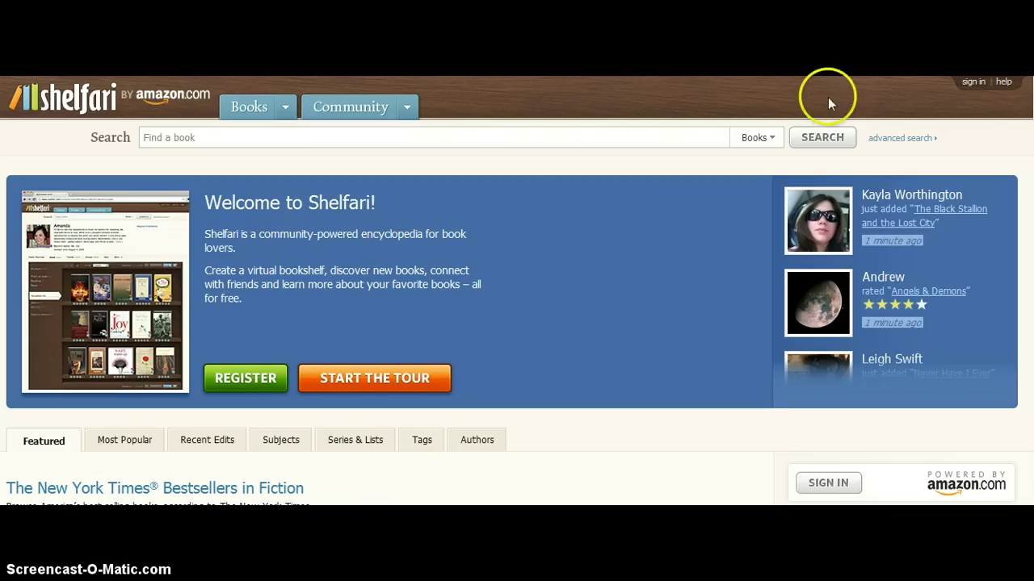
# Step: Sign in to Shelfari using the saved account e-mail suggestion and the account password
pyautogui.click(974, 84)
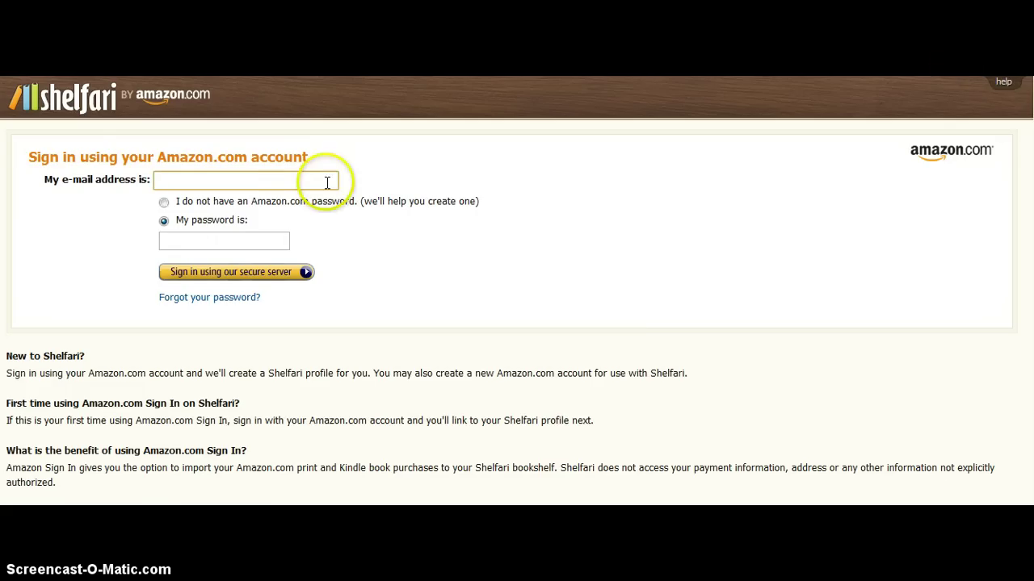
pyautogui.write('fl')
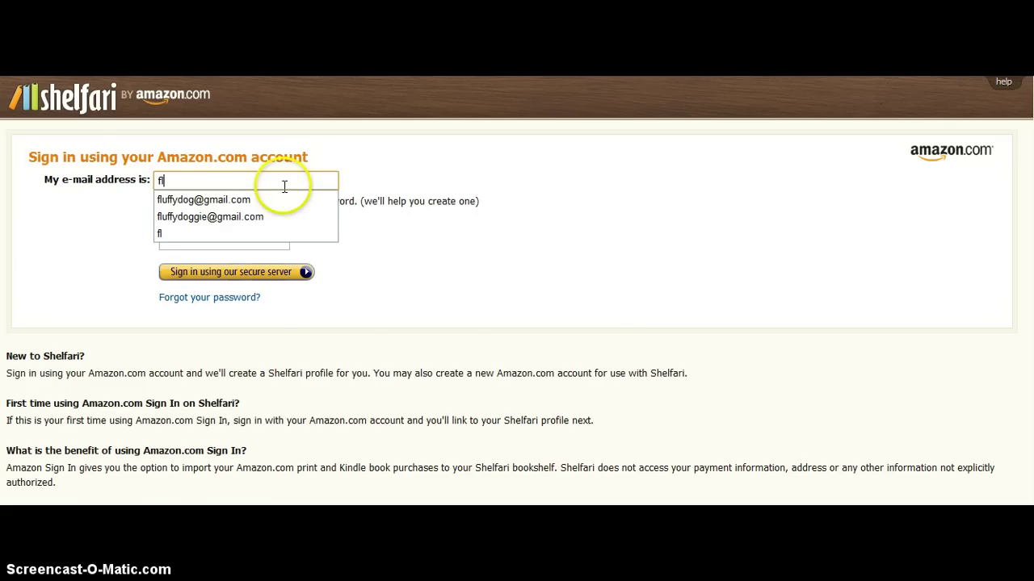
pyautogui.press('Down')
pyautogui.write('l')
pyautogui.press('Down')
pyautogui.press('Return')
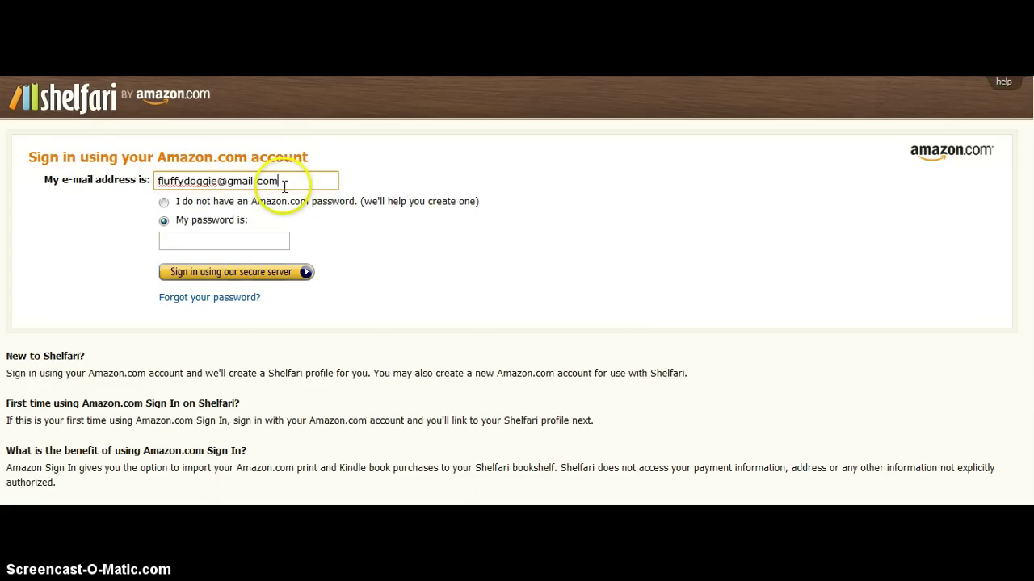
pyautogui.click(227, 242)
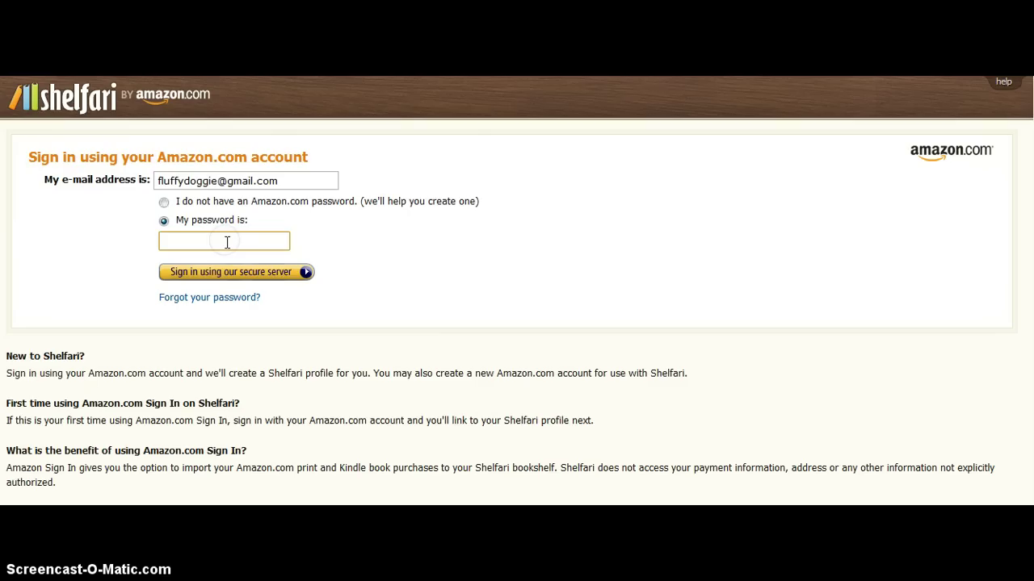
pyautogui.write('•••••')
pyautogui.click(218, 272)
pyautogui.click(473, 313)
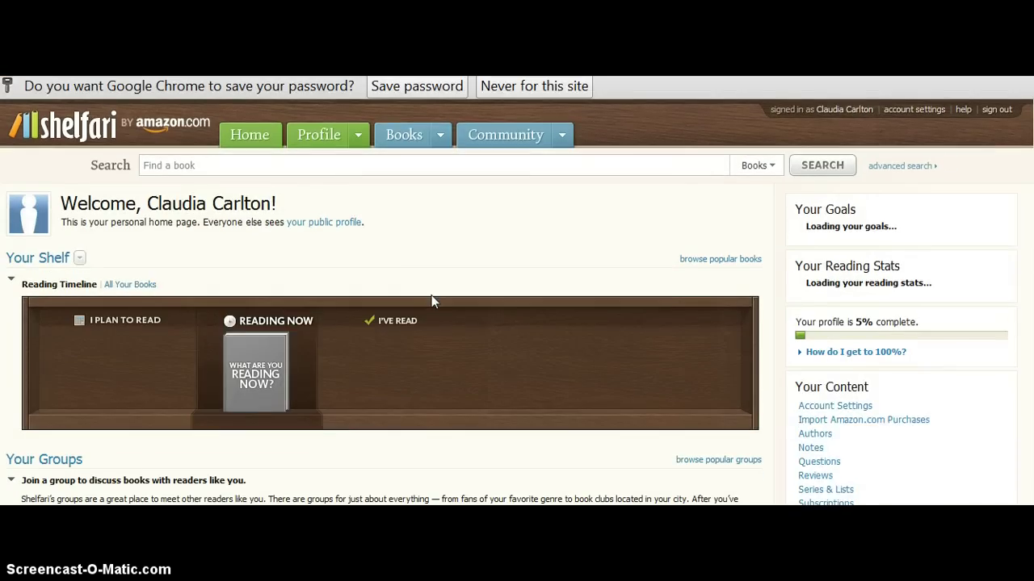
# Step: Dismiss the 'Add your first book' tip and go to the Profile page's reading goals
pyautogui.click(461, 321)
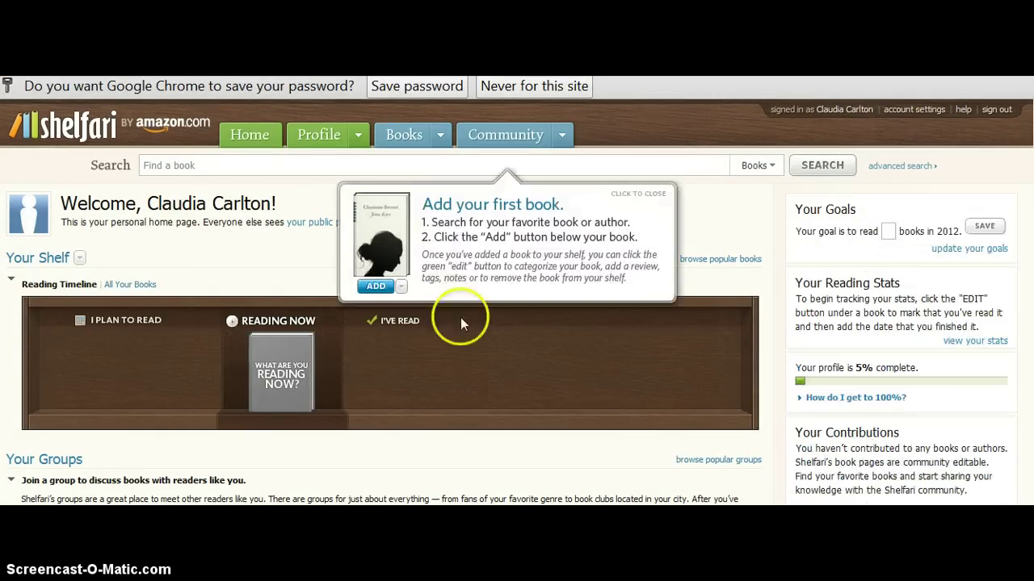
pyautogui.click(627, 195)
pyautogui.click(192, 396)
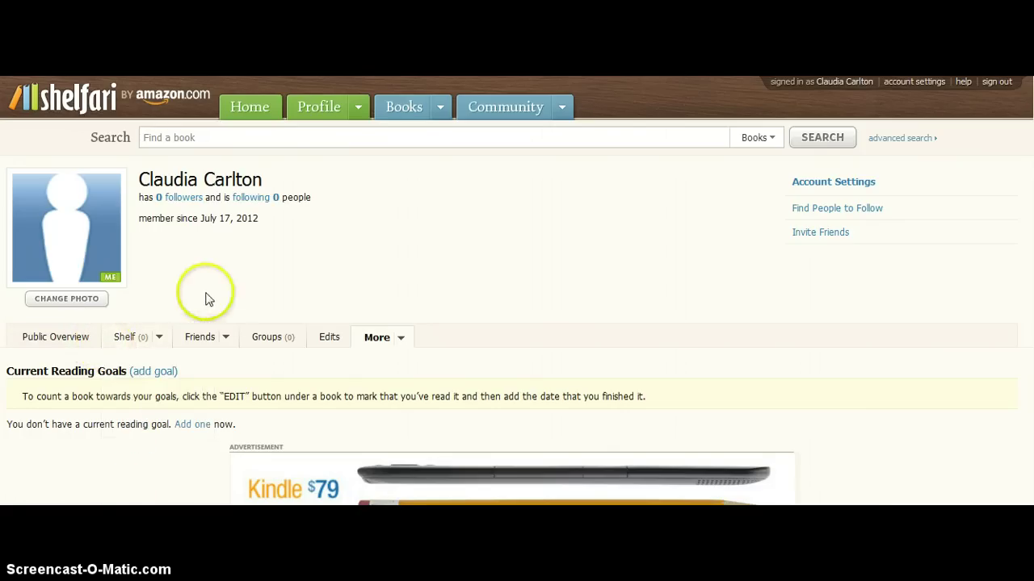
# Step: Open a new reading-goal form and bring the 2012 quarter-dates Word document alongside it
pyautogui.click(159, 376)
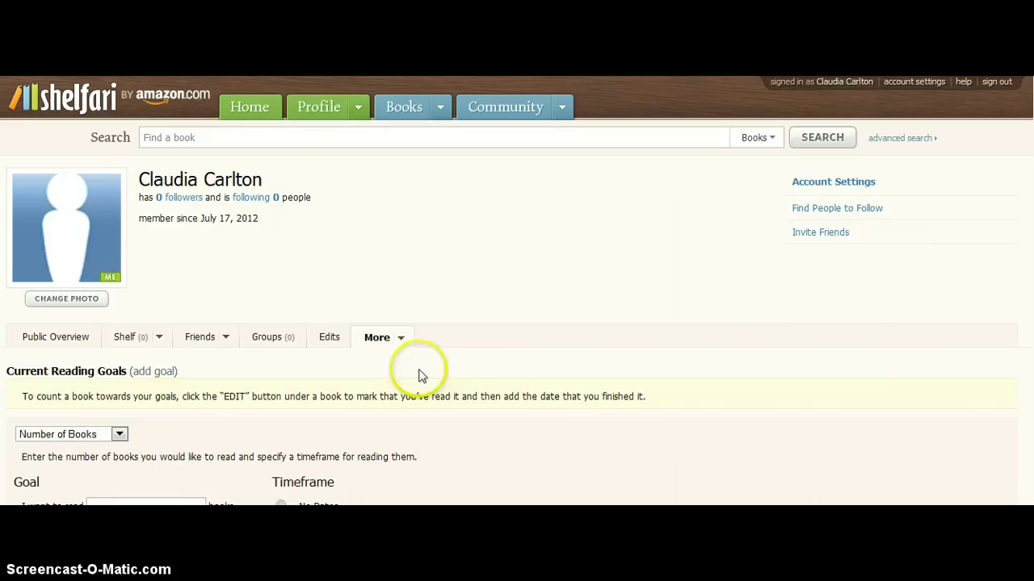
pyautogui.scroll(-3, 517, 290)
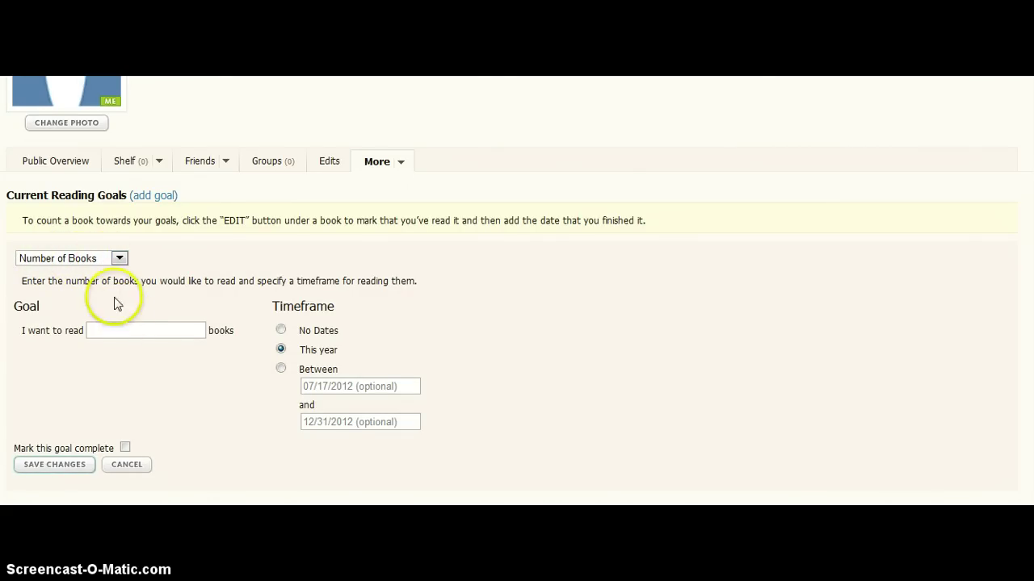
pyautogui.click(126, 338)
pyautogui.moveTo(397, 505)
pyautogui.click(397, 480)
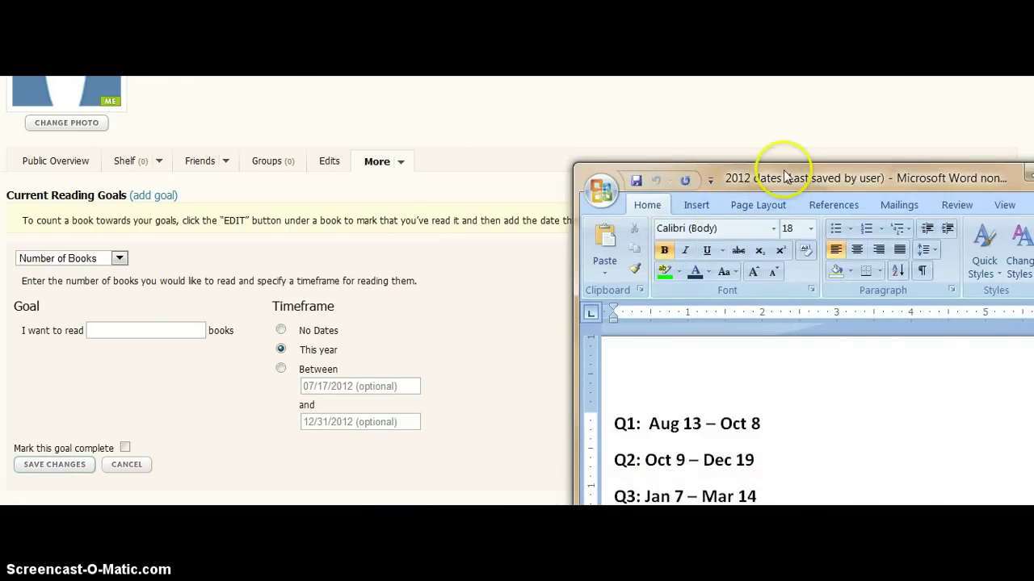
# Step: Check the Q4 dates in the Word document, then set the goal's book count to 4
pyautogui.moveTo(784, 176); pyautogui.dragTo(783, 89)
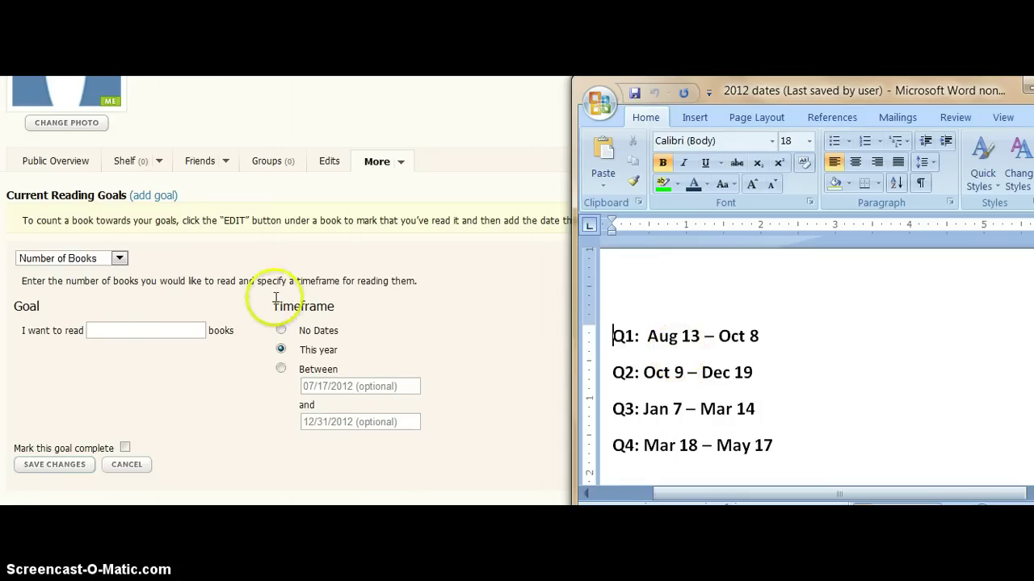
pyautogui.click(112, 330)
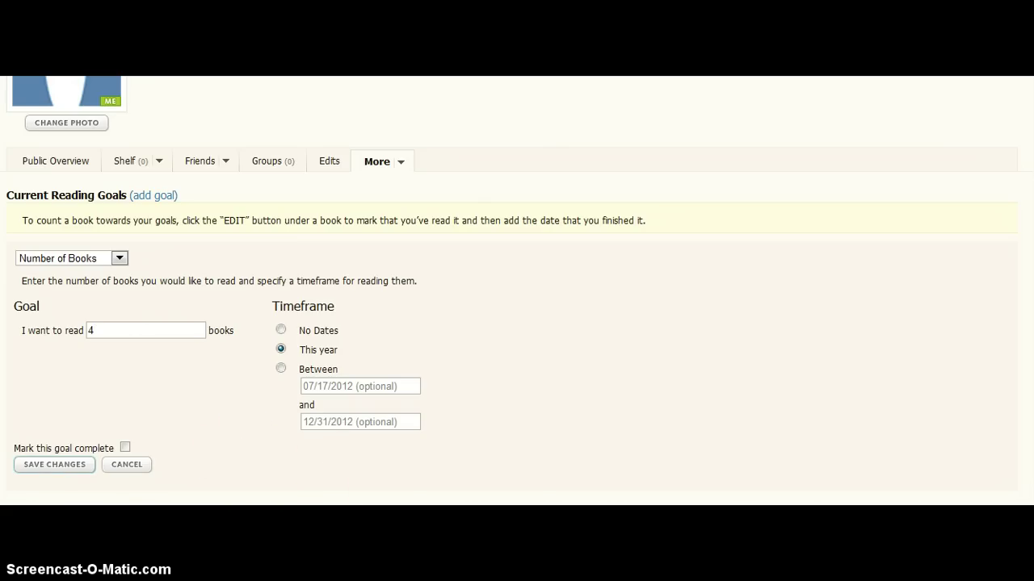
# Step: Switch the goal's timeframe to Between and enter the start date 08/13/2012
pyautogui.click(396, 472)
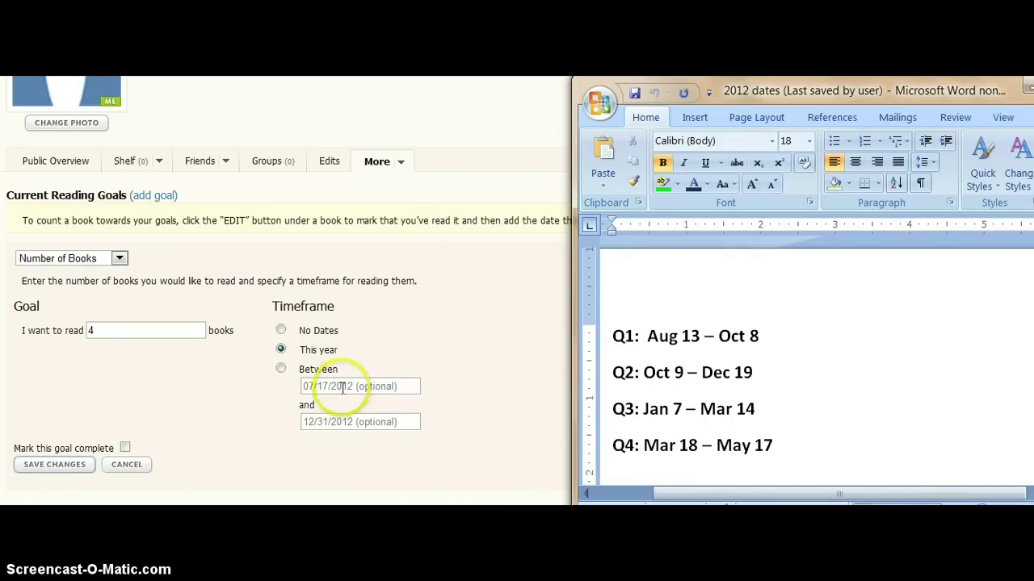
pyautogui.click(280, 369)
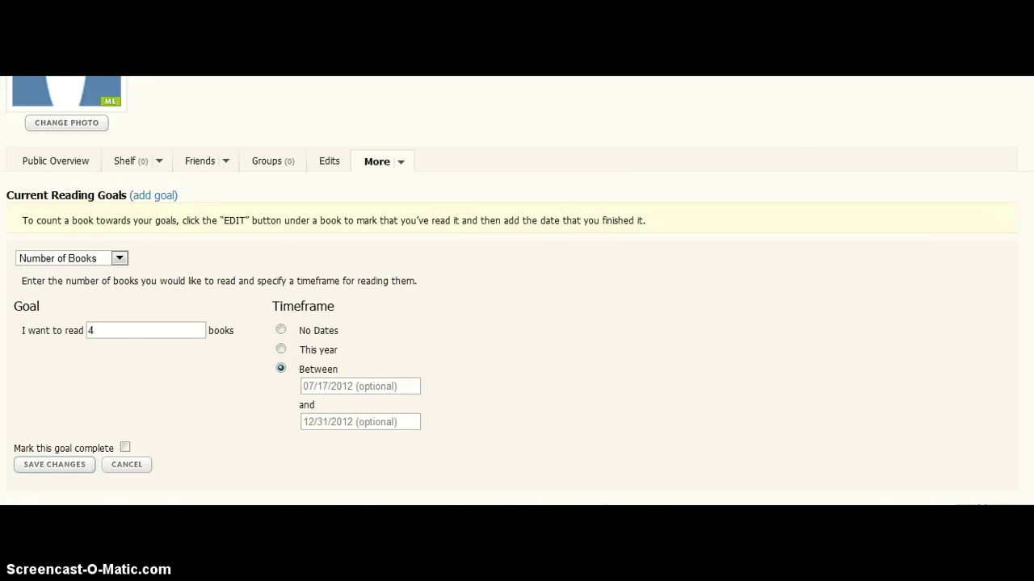
pyautogui.moveTo(397, 504)
pyautogui.click(396, 479)
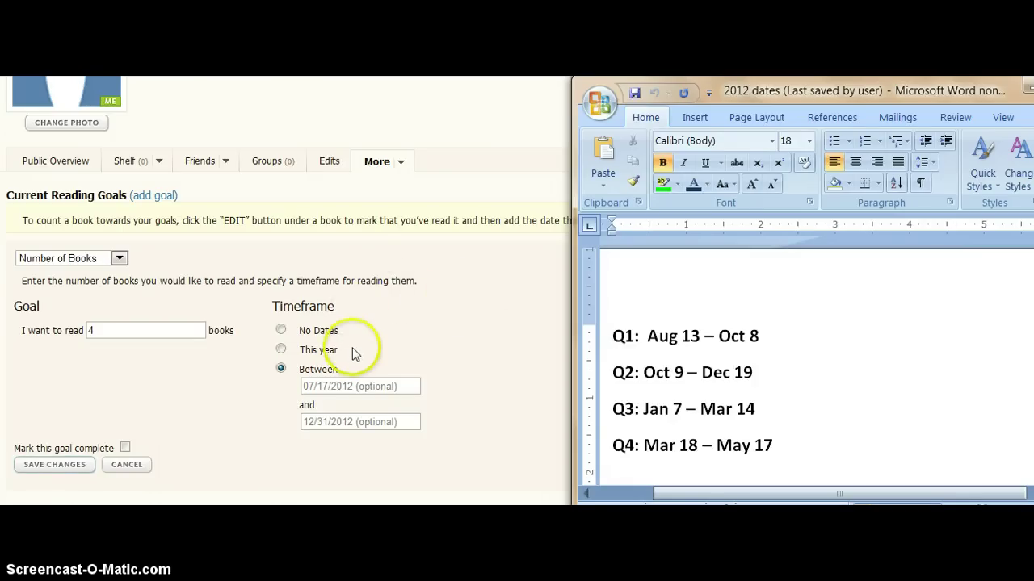
pyautogui.click(313, 388)
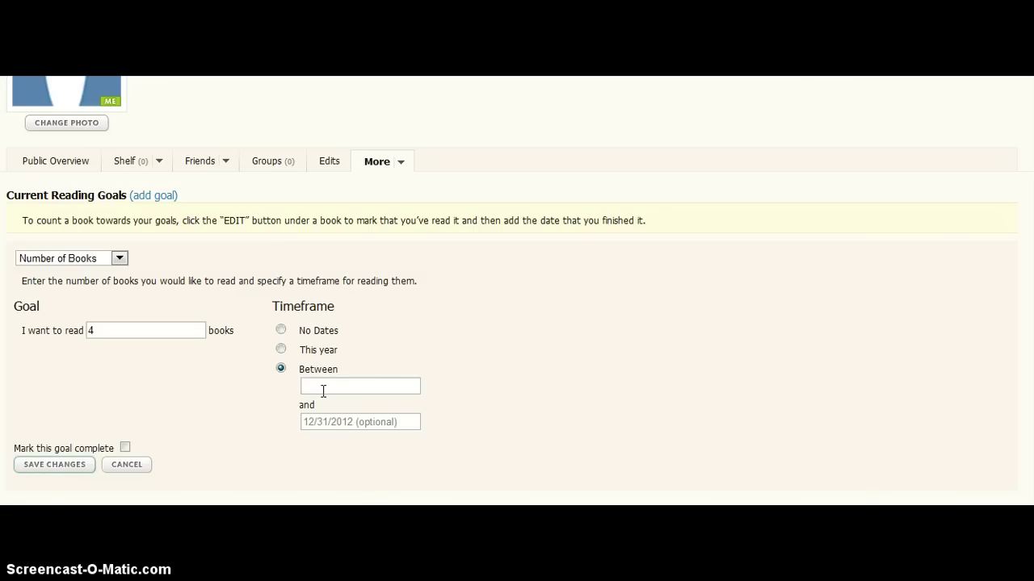
pyautogui.click(323, 391)
pyautogui.write('08/13/20120')
# Step: Set the end date to 10/08/2012 and save the first goal
pyautogui.click(312, 423)
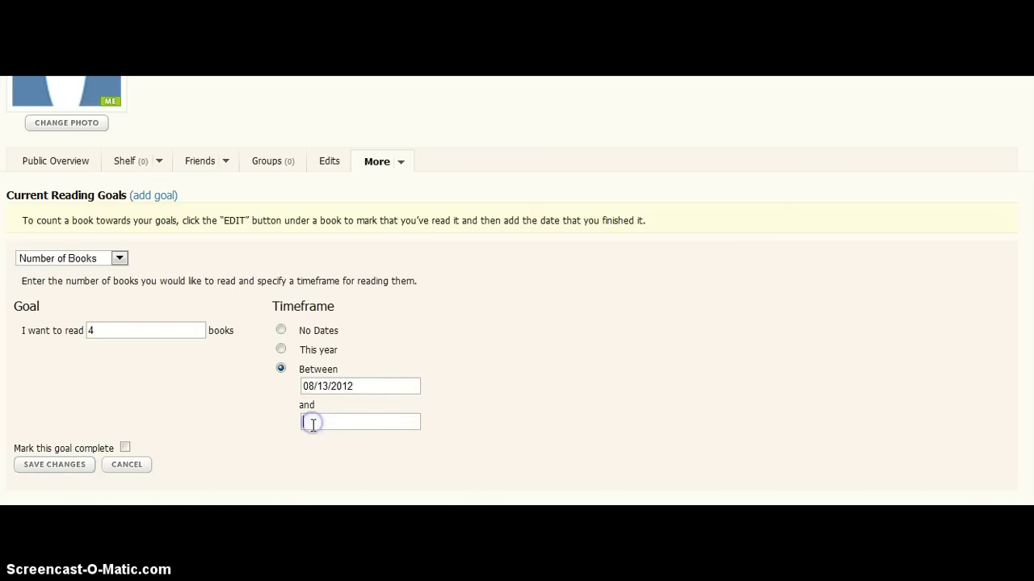
pyautogui.hotkey('alt', 'Tab')
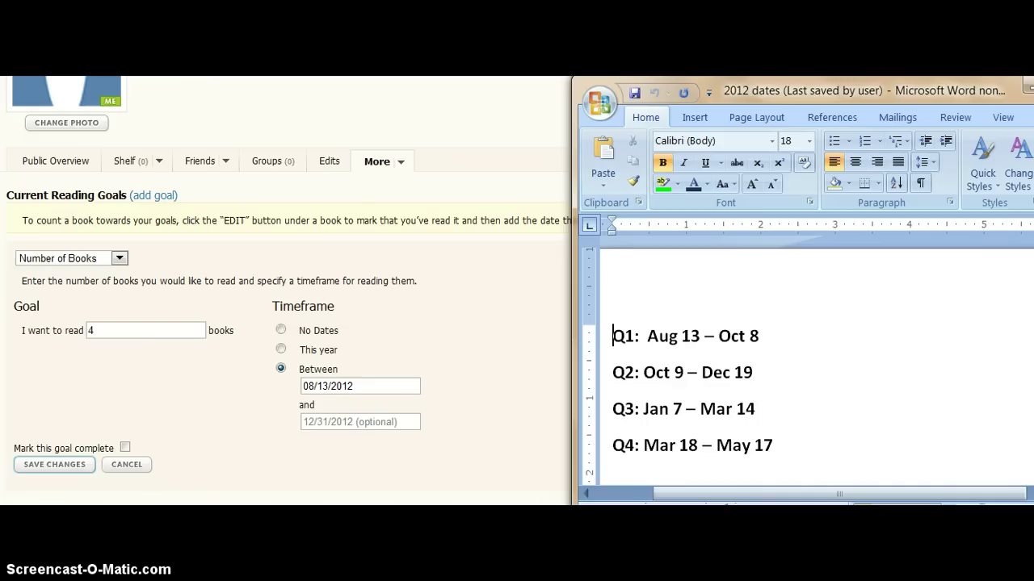
pyautogui.hotkey('alt', 'Tab')
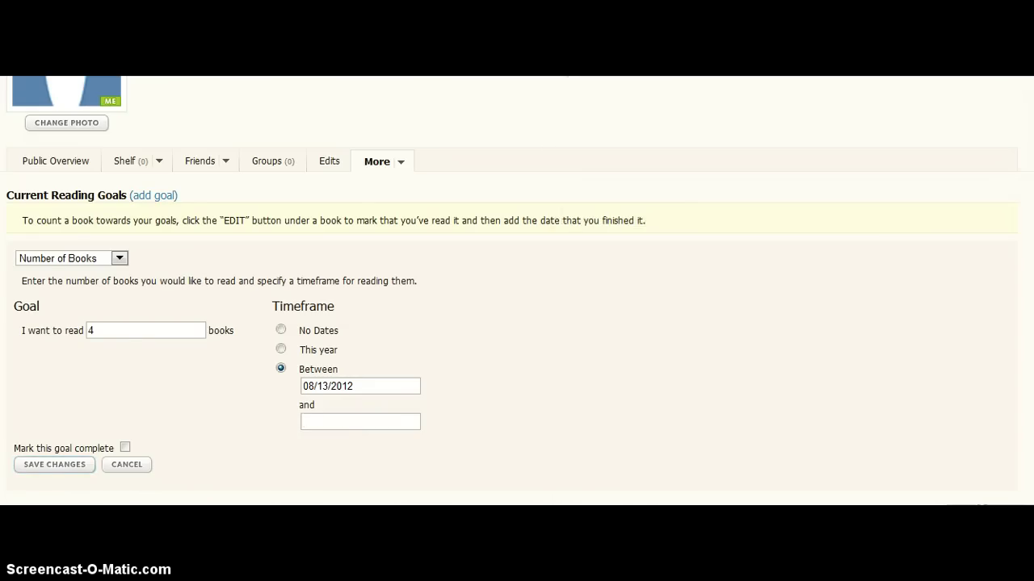
pyautogui.write('10/08/2012')
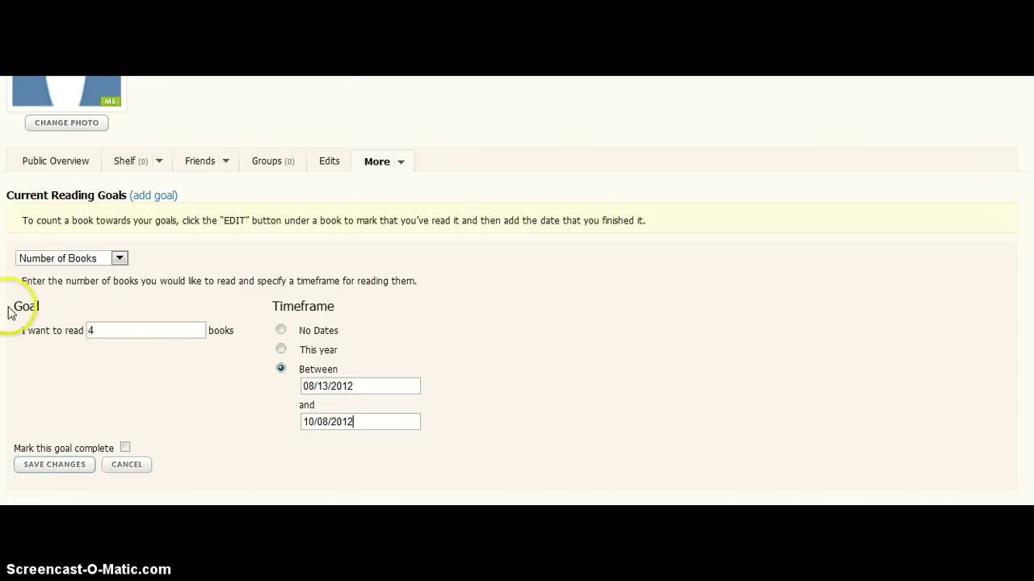
pyautogui.click(62, 471)
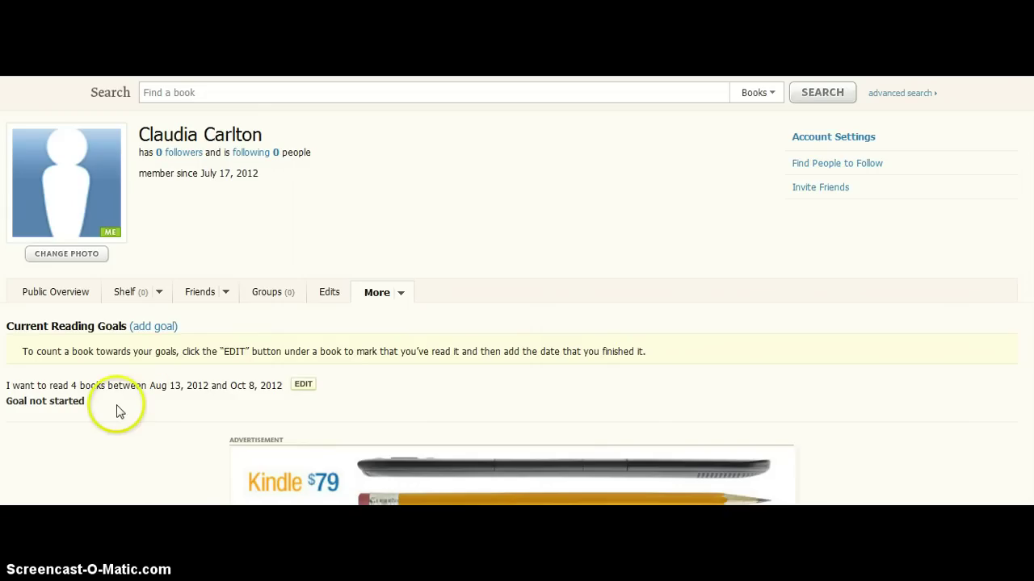
# Step: Start a second 4-book goal with a Between date-range timeframe
pyautogui.click(150, 328)
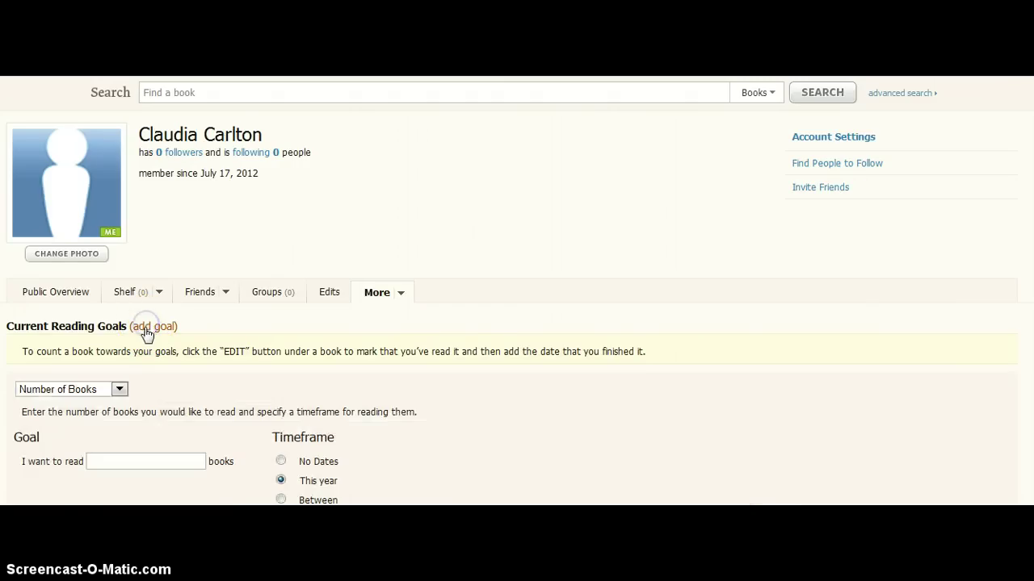
pyautogui.click(141, 462)
pyautogui.scroll(-2, 512, 294)
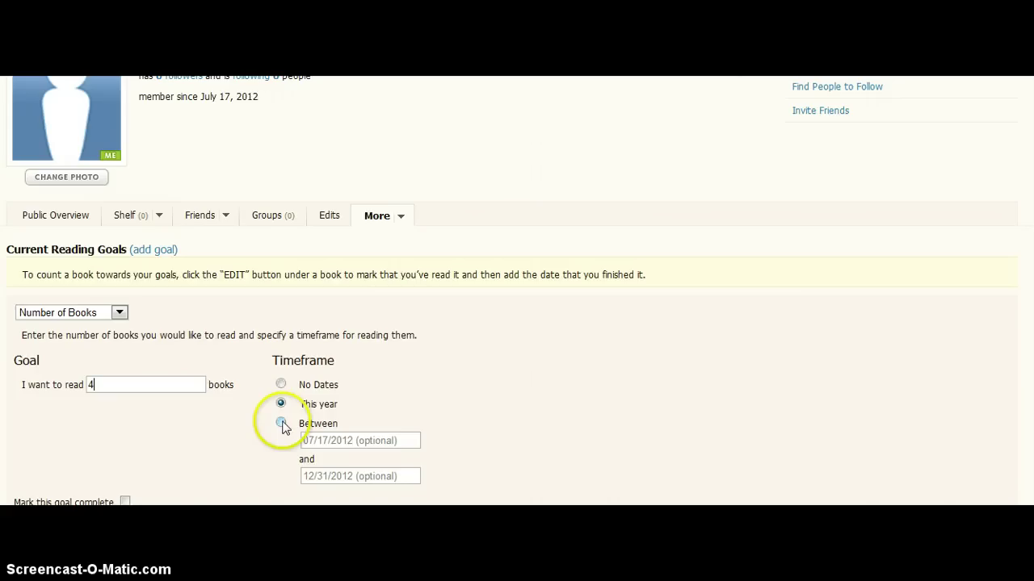
pyautogui.click(281, 425)
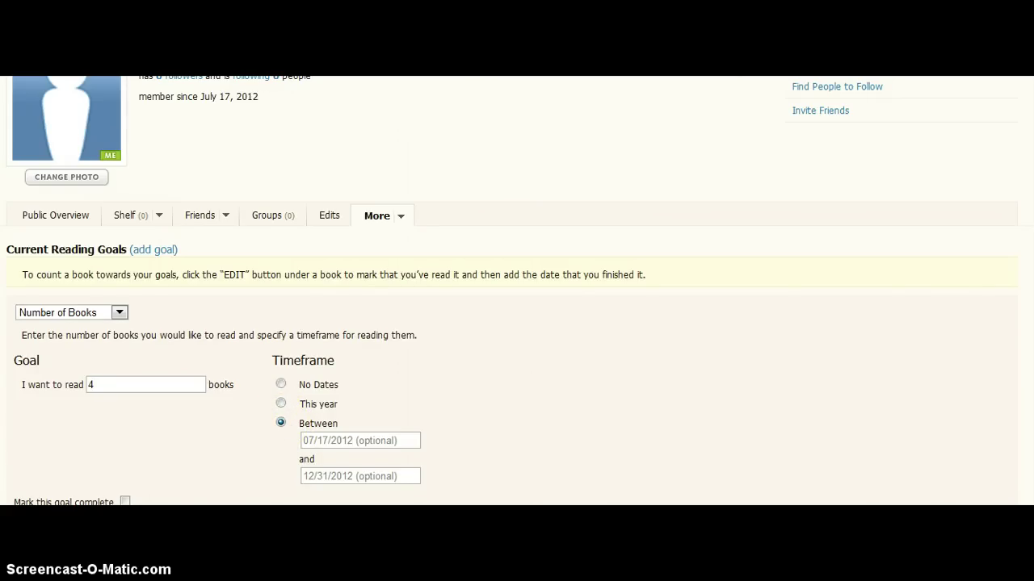
pyautogui.click(381, 496)
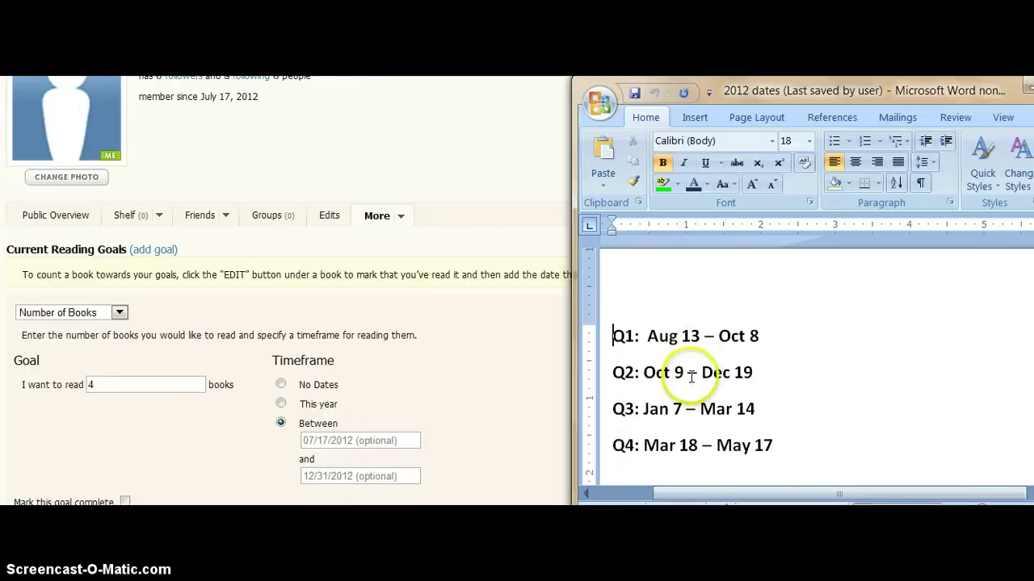
# Step: Enter dates 10/09/2012 to 12/19/2012 and save the second goal
pyautogui.click(310, 441)
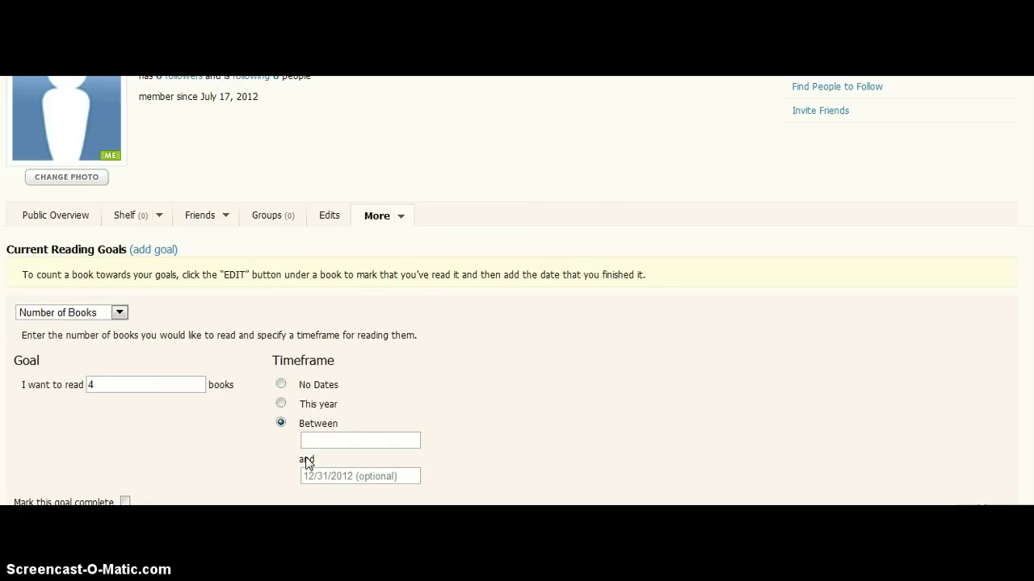
pyautogui.write('10/09/2012')
pyautogui.click(307, 475)
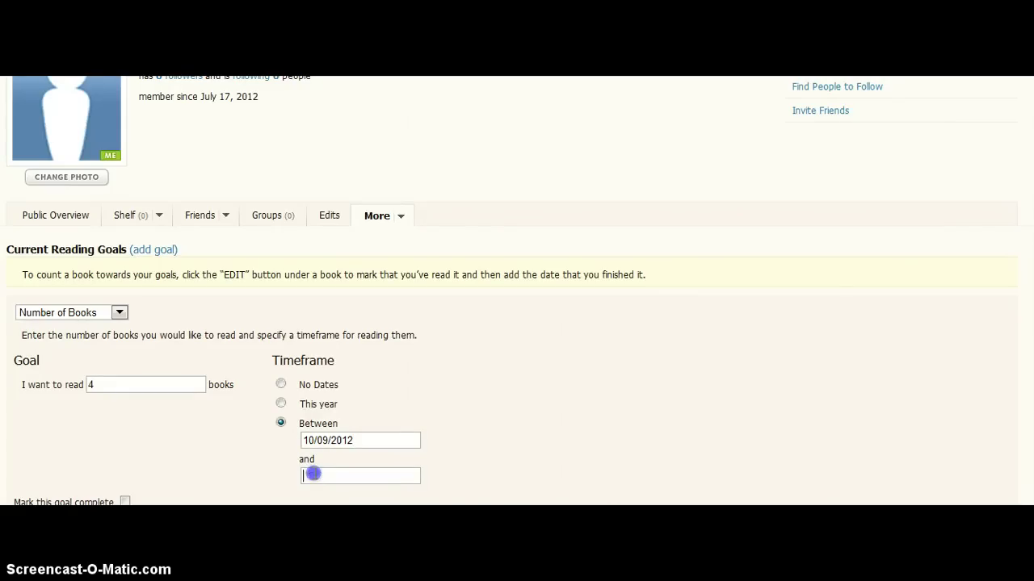
pyautogui.write('12/1')
pyautogui.write('9/2012')
pyautogui.scroll(-2, 517, 290)
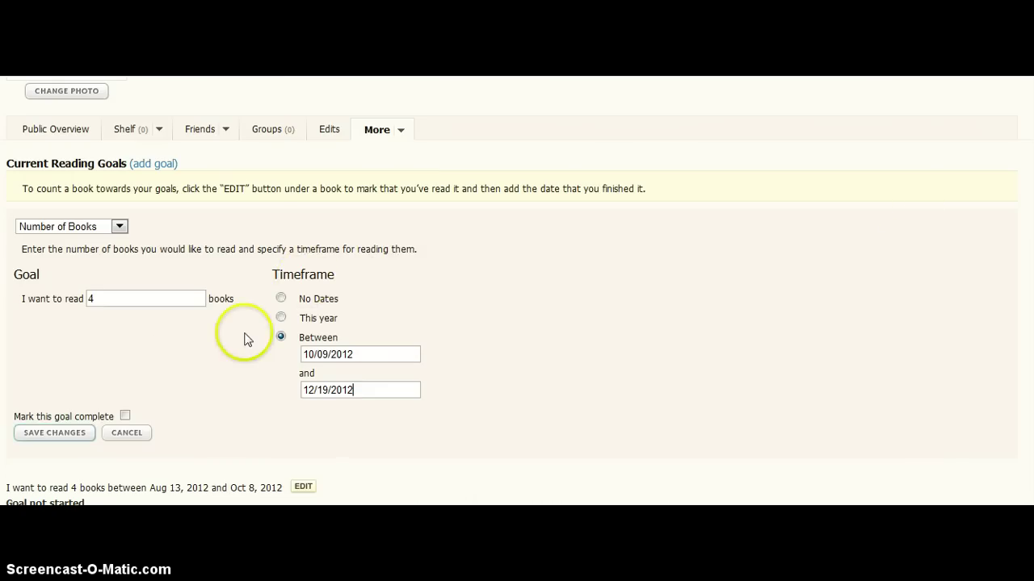
pyautogui.click(46, 433)
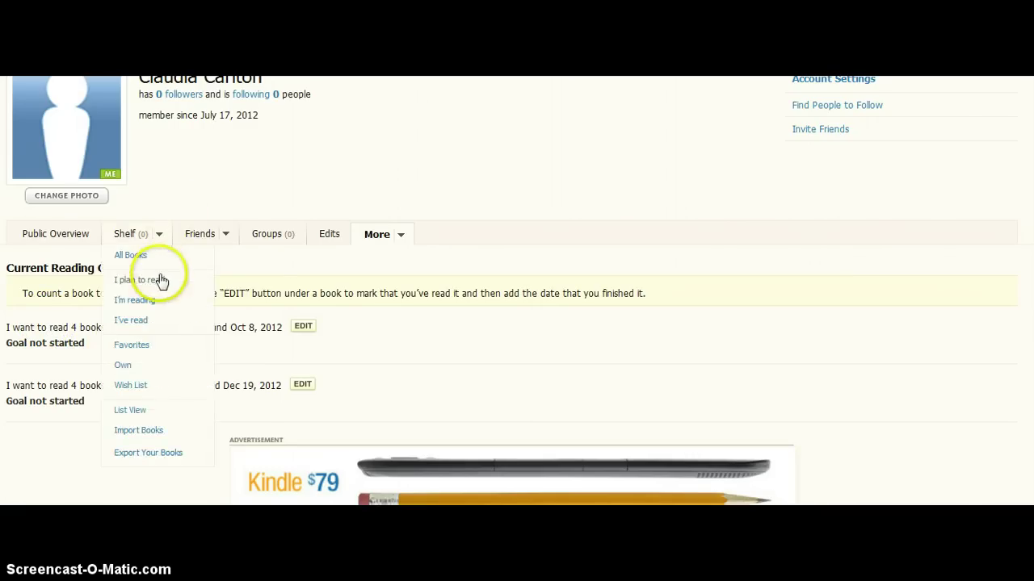
# Step: Start a third goal of 4 books with a Between date-range timeframe
pyautogui.click(153, 269)
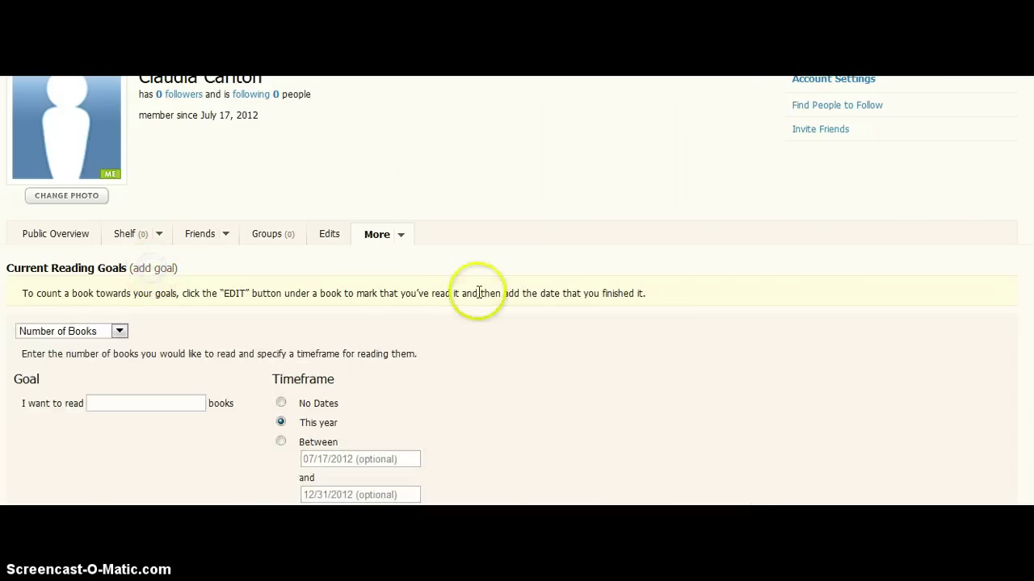
pyautogui.moveTo(477, 292); pyautogui.dragTo(586, 388)
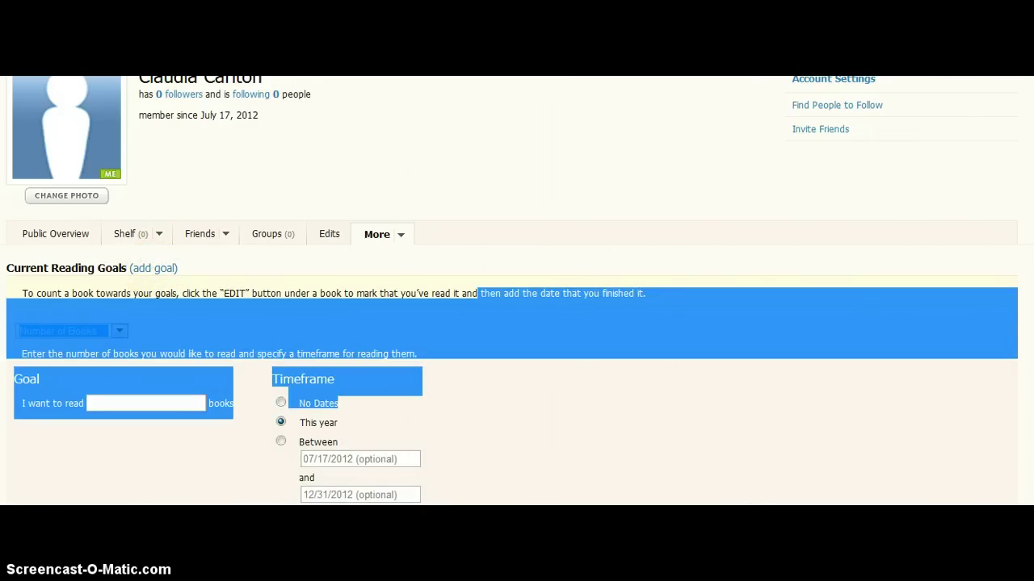
pyautogui.click(404, 455)
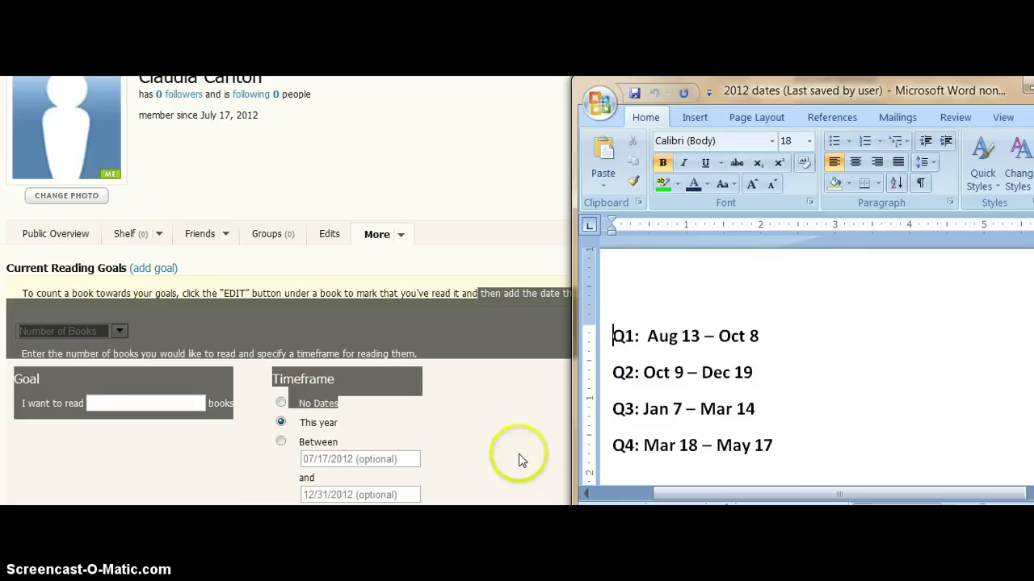
pyautogui.click(502, 428)
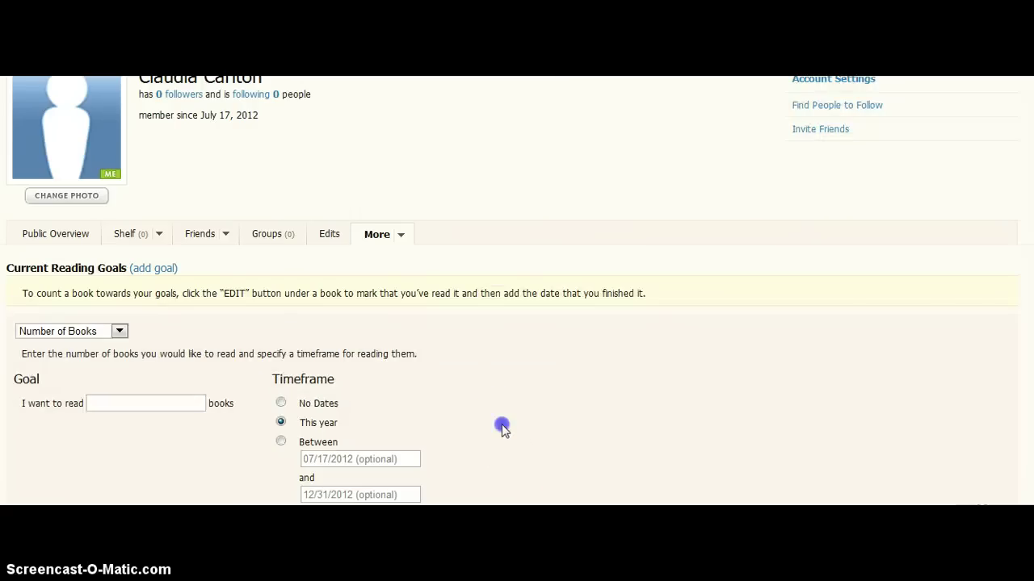
pyautogui.click(142, 406)
pyautogui.write('4')
pyautogui.click(281, 442)
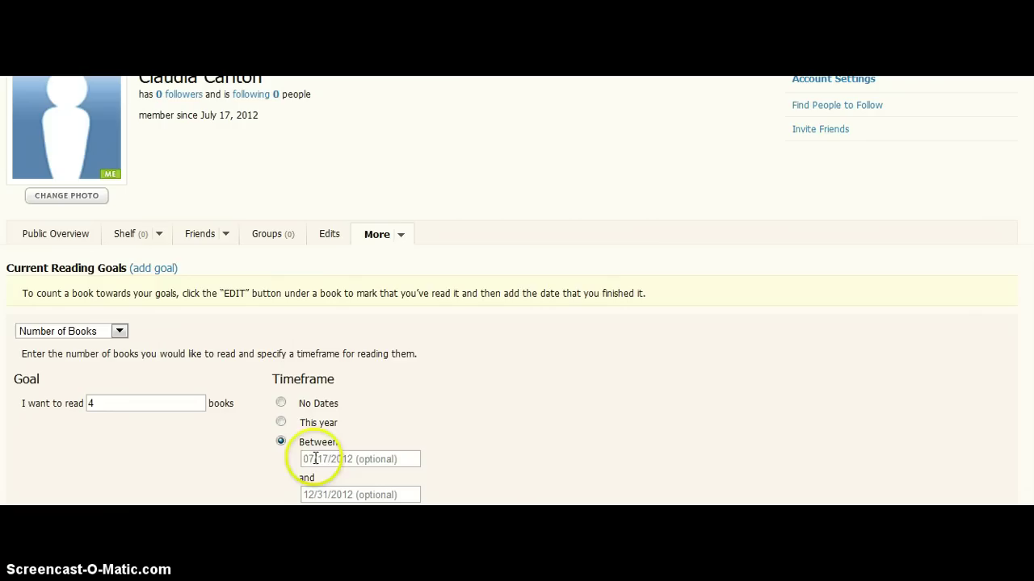
# Step: Enter start date 01/072013 and end date 03/14/2013, then save the third goal
pyautogui.click(315, 458)
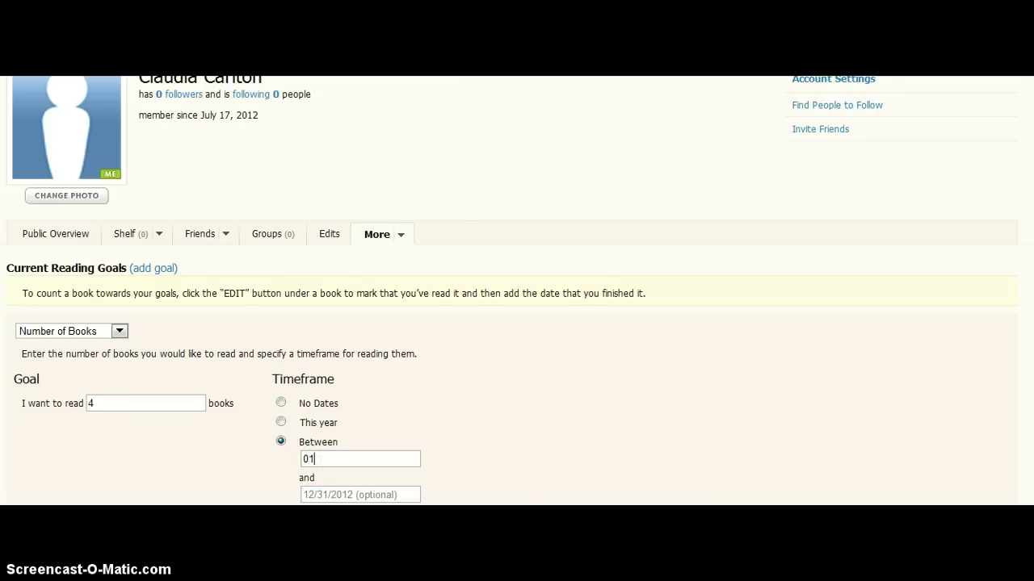
pyautogui.hotkey('alt', 'Tab')
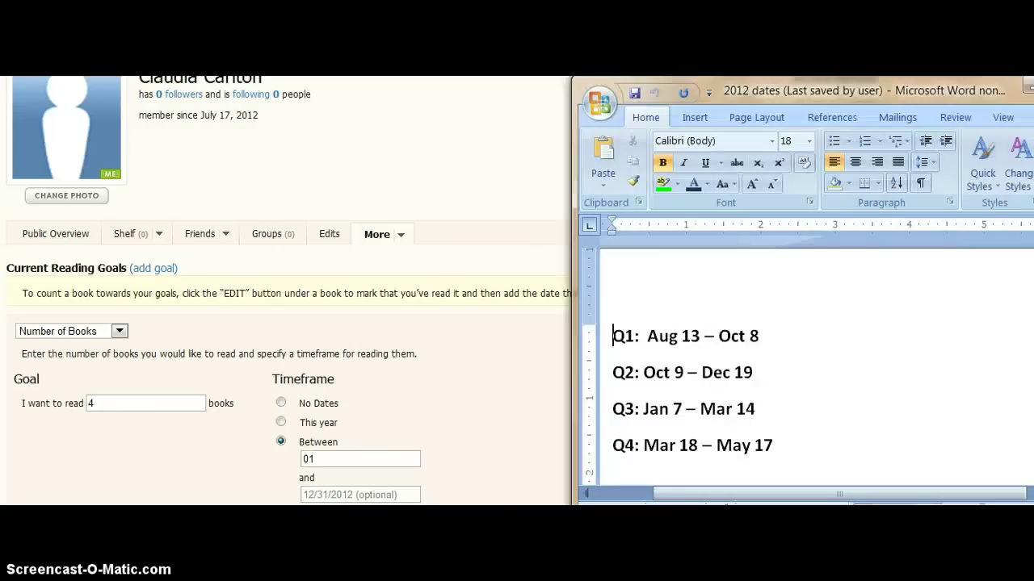
pyautogui.hotkey('alt', 'Tab')
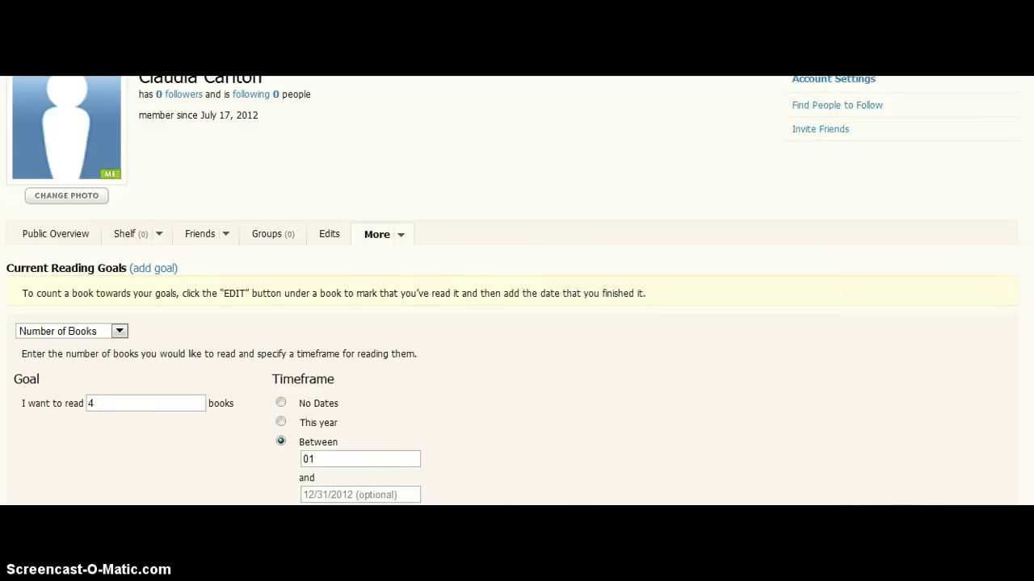
pyautogui.write('072013')
pyautogui.moveTo(288, 505)
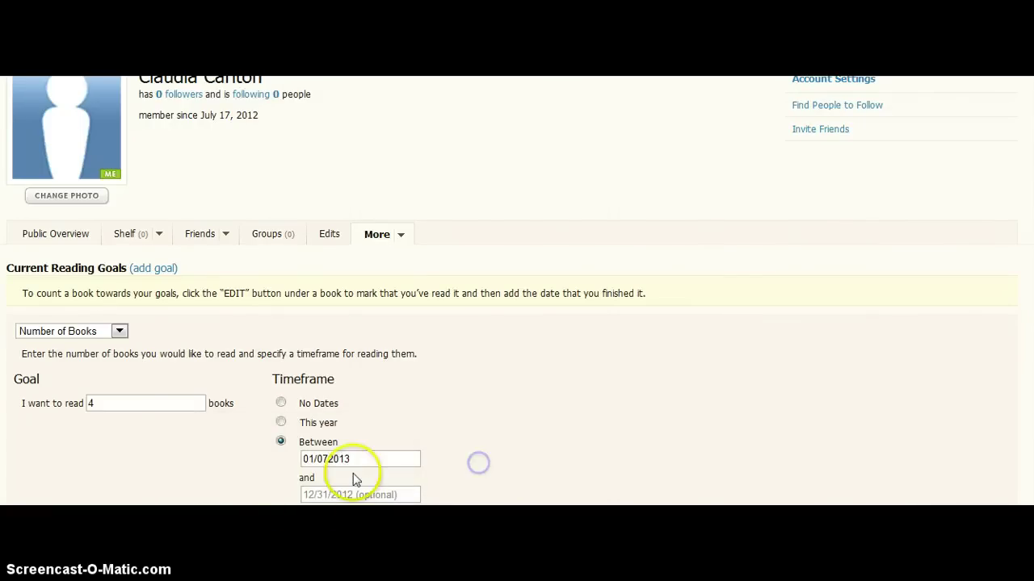
pyautogui.click(340, 489)
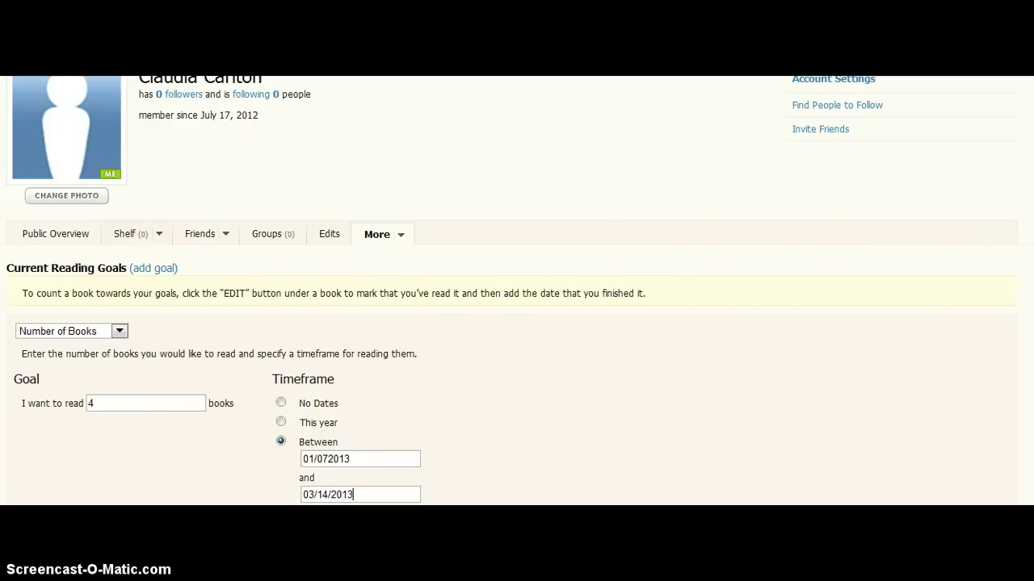
pyautogui.scroll(-3, 511, 289)
pyautogui.click(62, 392)
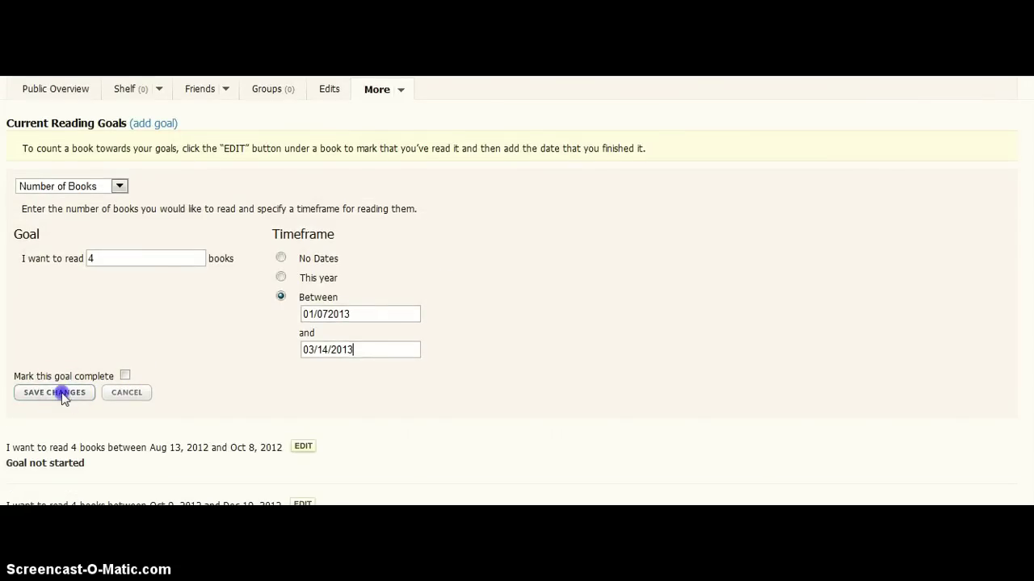
# Step: Start a fourth goal of 4 books with a Between date-range timeframe
pyautogui.click(150, 212)
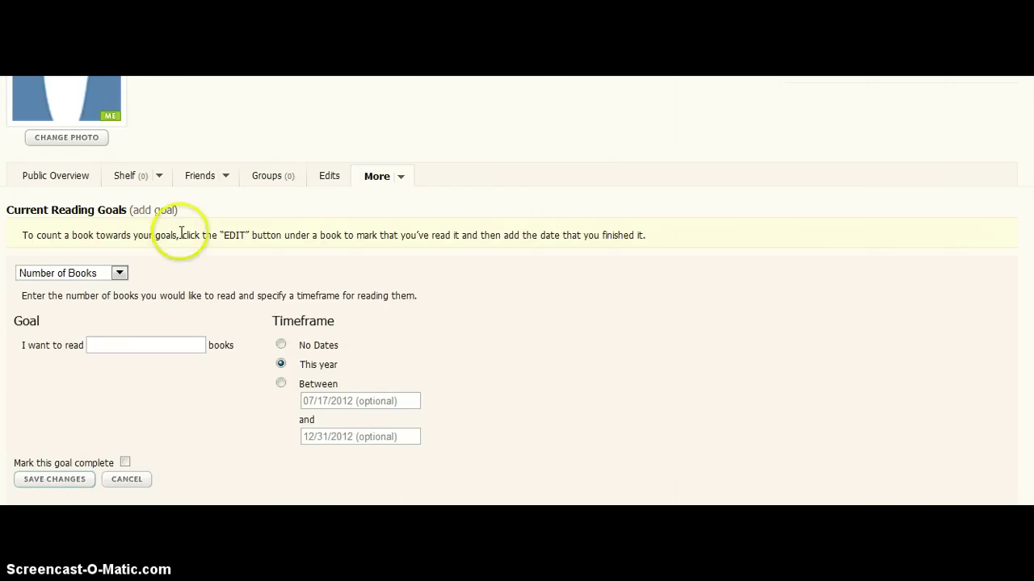
pyautogui.click(163, 349)
pyautogui.write('4')
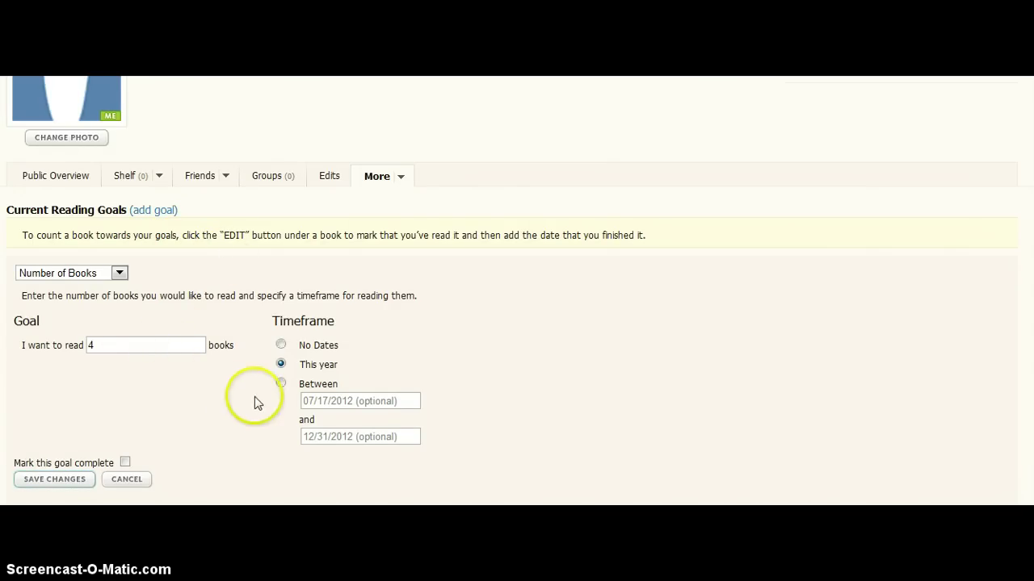
pyautogui.click(280, 383)
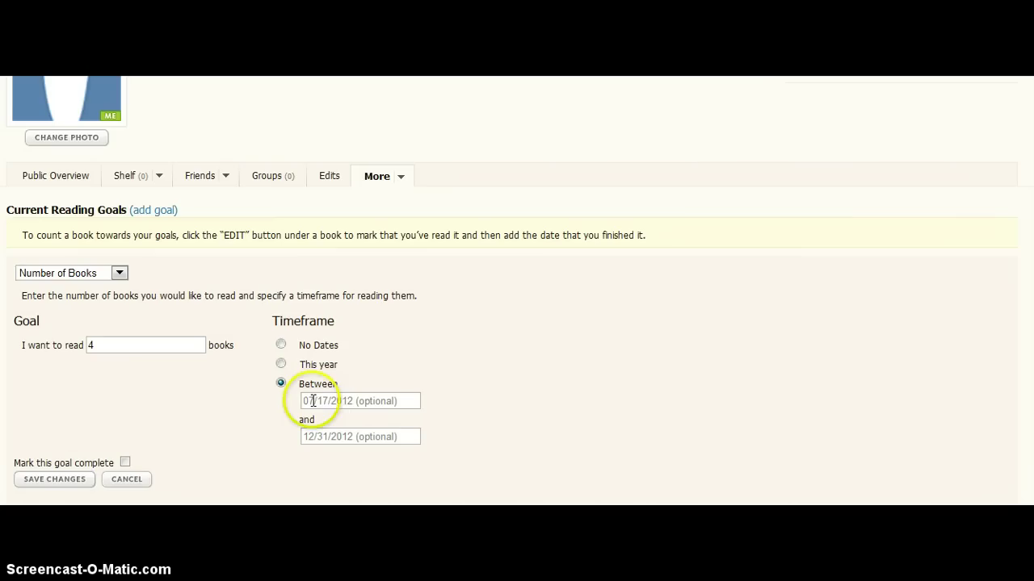
# Step: Enter dates 03/18/2013 to 05/19/2013, correcting the start year to 2013, and save
pyautogui.click(311, 401)
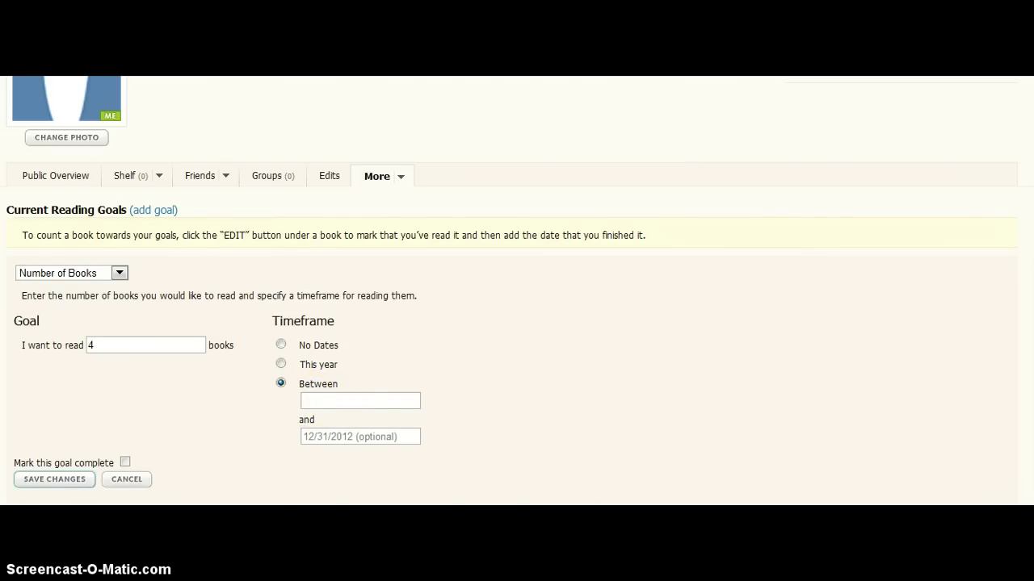
pyautogui.hotkey('alt', 'Tab')
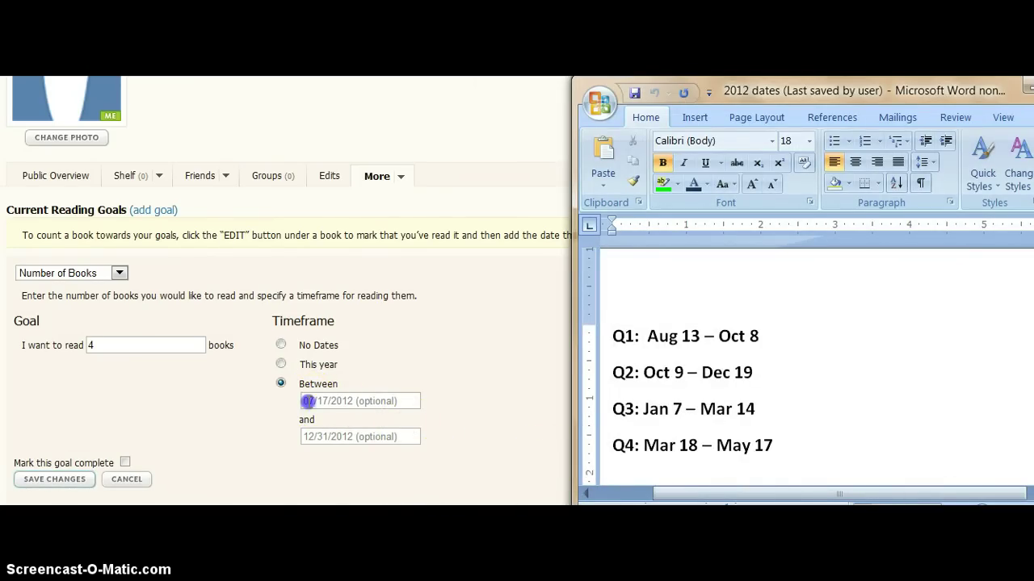
pyautogui.click(308, 400)
pyautogui.write('03')
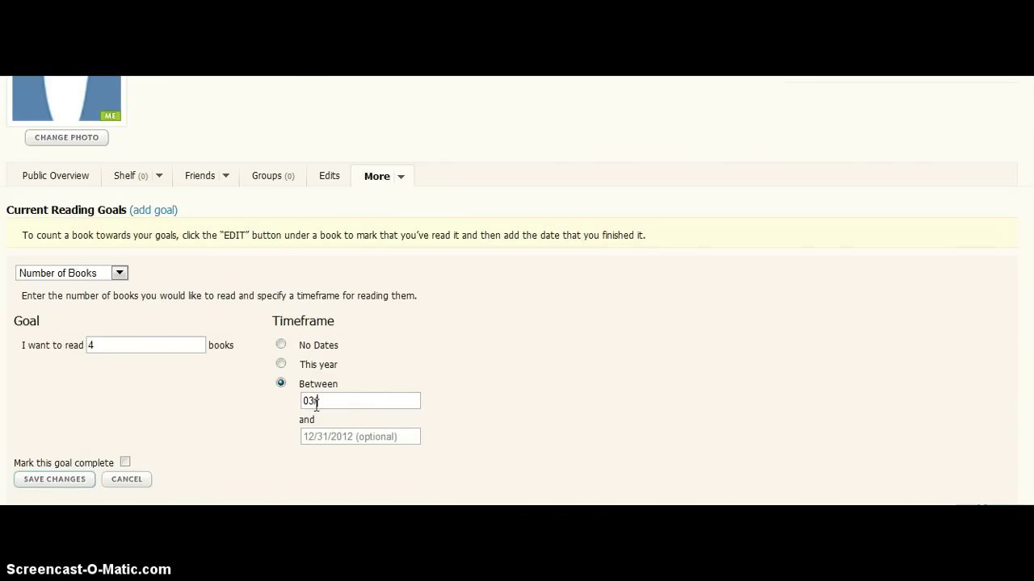
pyautogui.write('/18/2012')
pyautogui.click(319, 438)
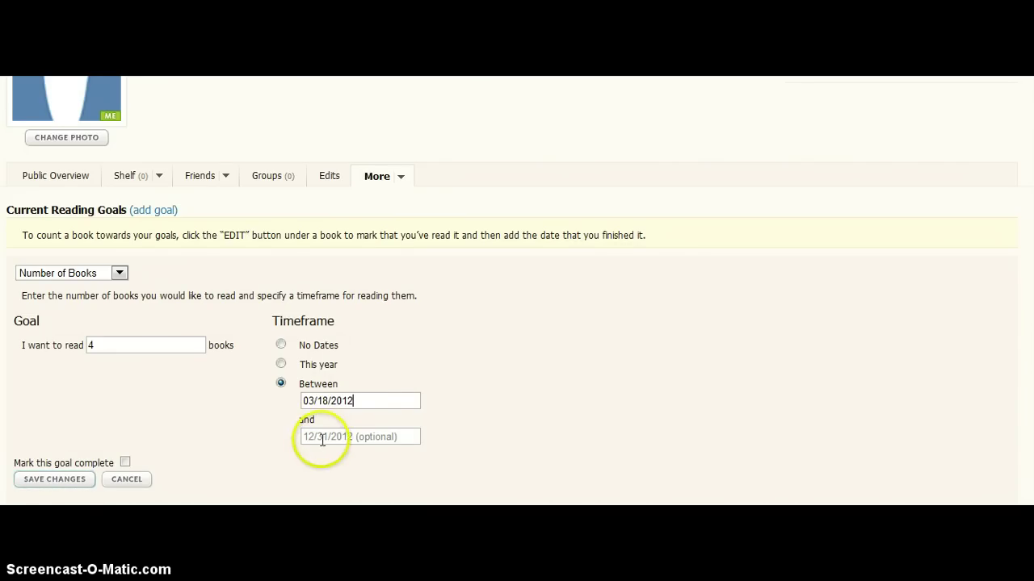
pyautogui.write('05/')
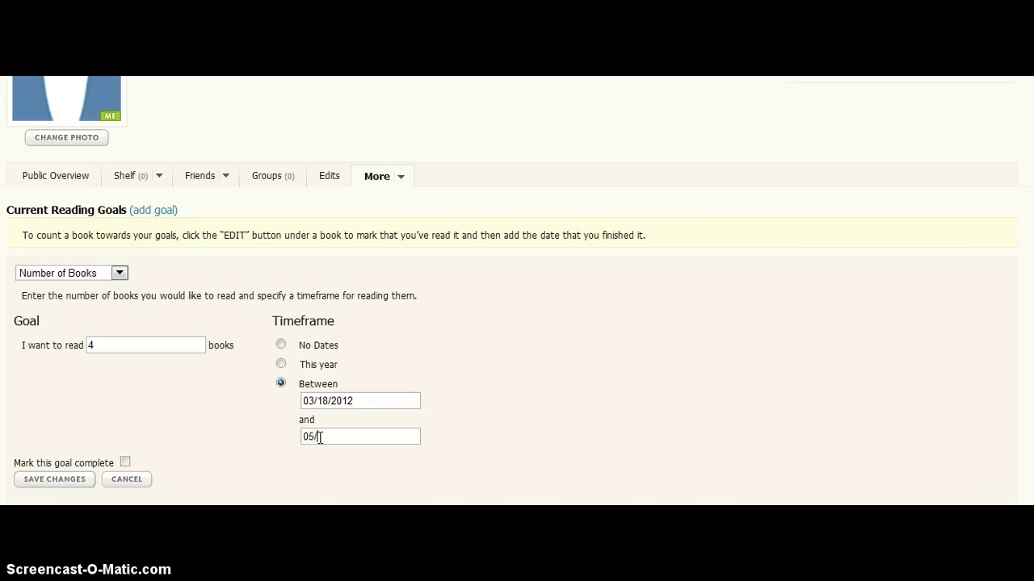
pyautogui.write('19/2013')
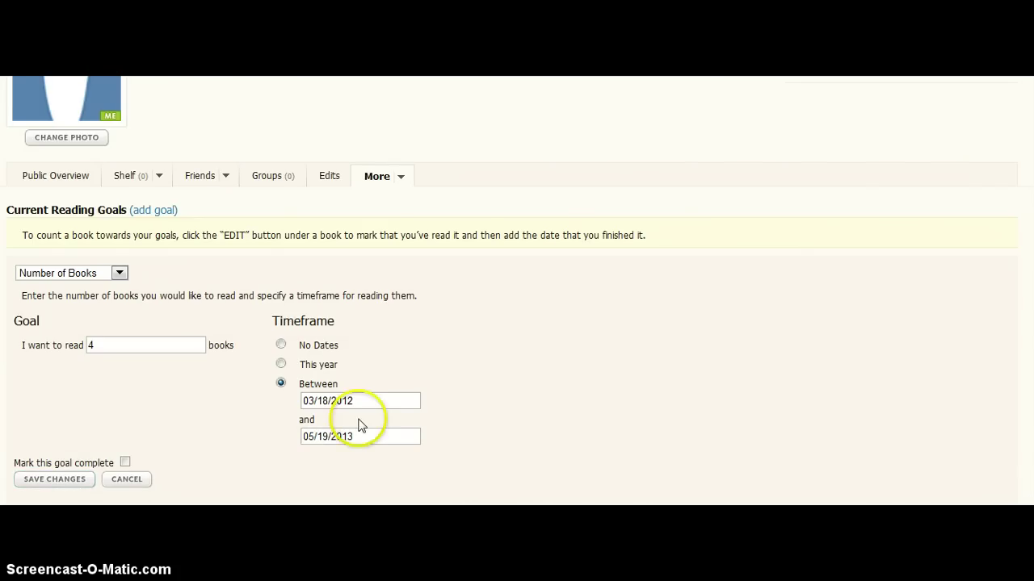
pyautogui.click(359, 401)
pyautogui.press('BackSpace')
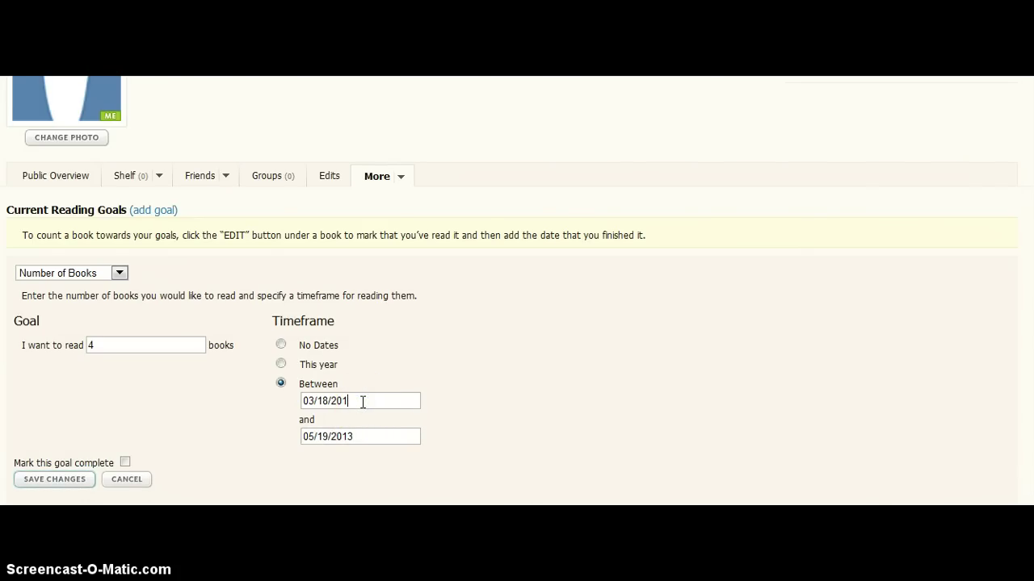
pyautogui.write('3')
pyautogui.click(56, 482)
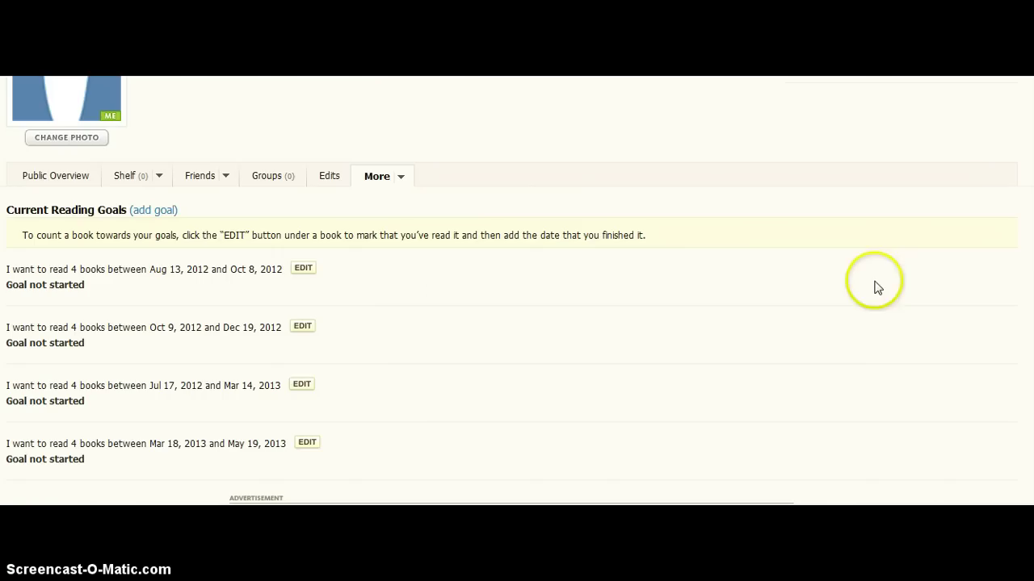
# Step: Scroll through the Current Reading Goals list to review all four saved goals
pyautogui.scroll(-1, 516, 291)
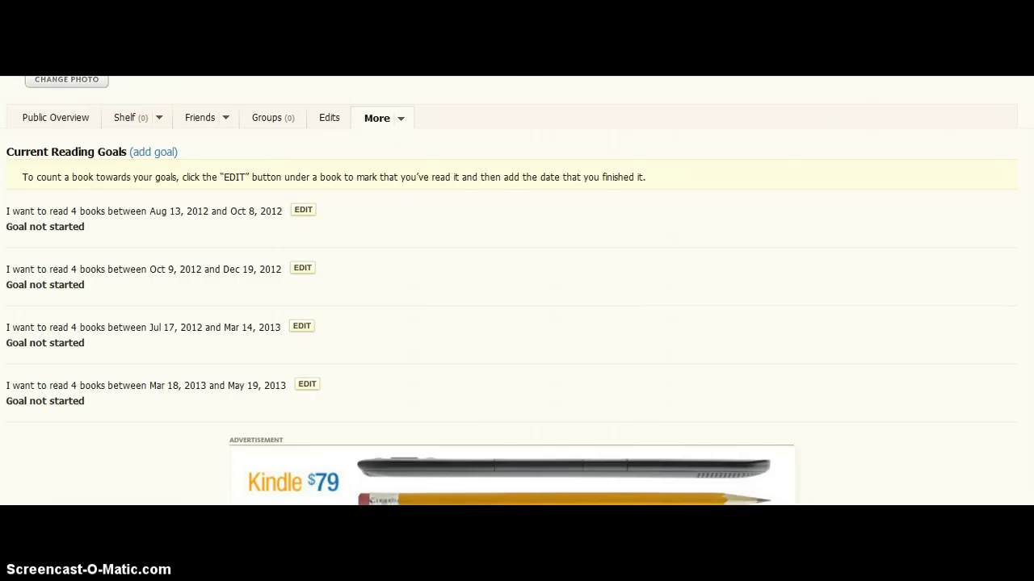
pyautogui.scroll(3, 517, 291)
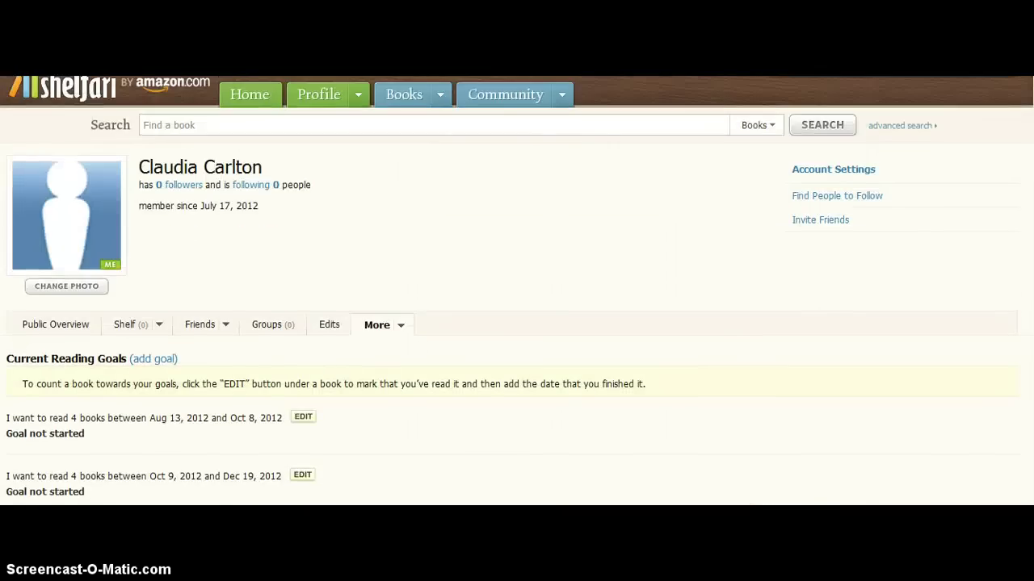